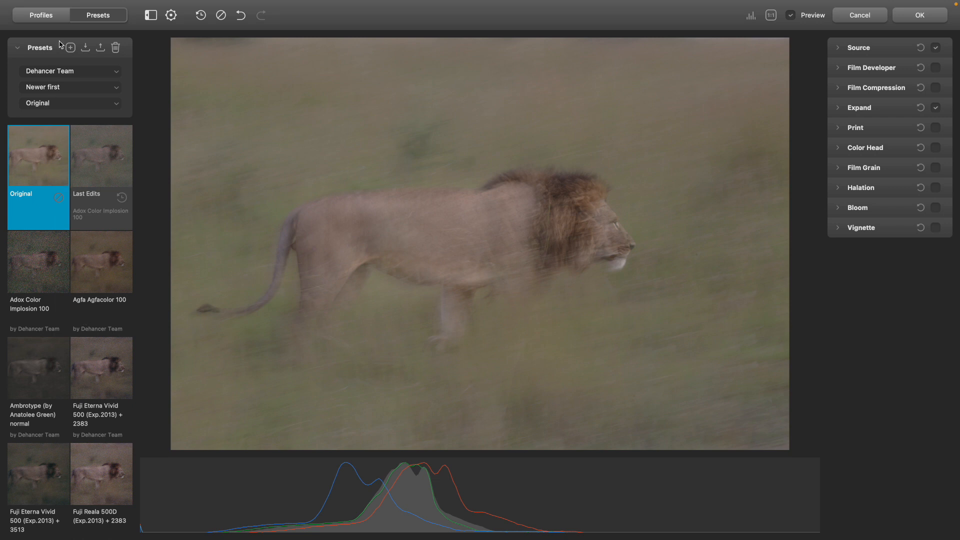
- Look over the film profile controls, the preset categories and the list of Dehancer Team presets
click(48, 16)
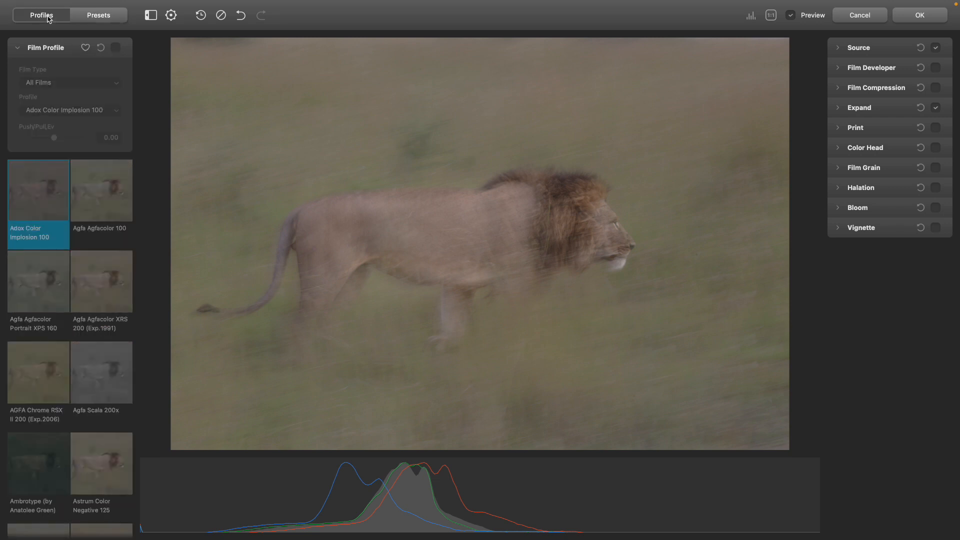
click(115, 48)
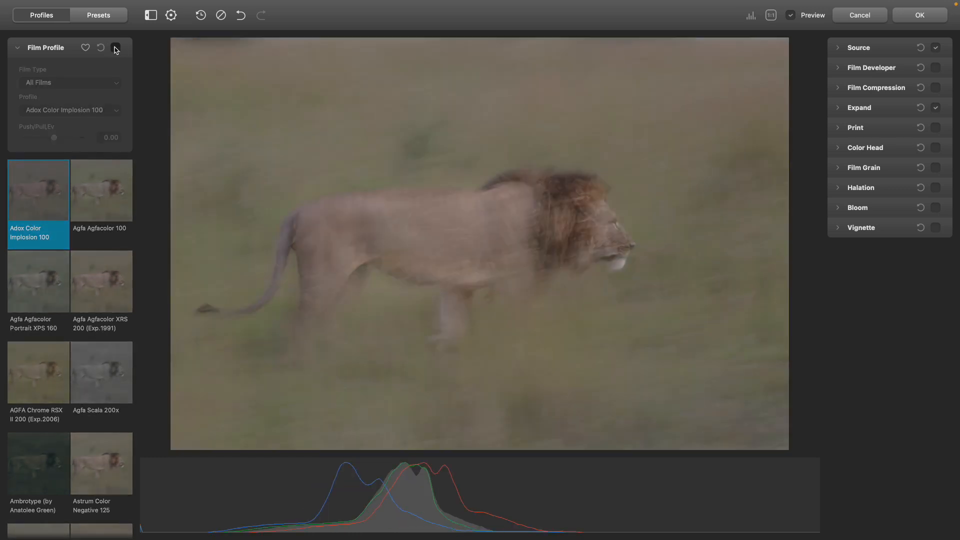
click(115, 47)
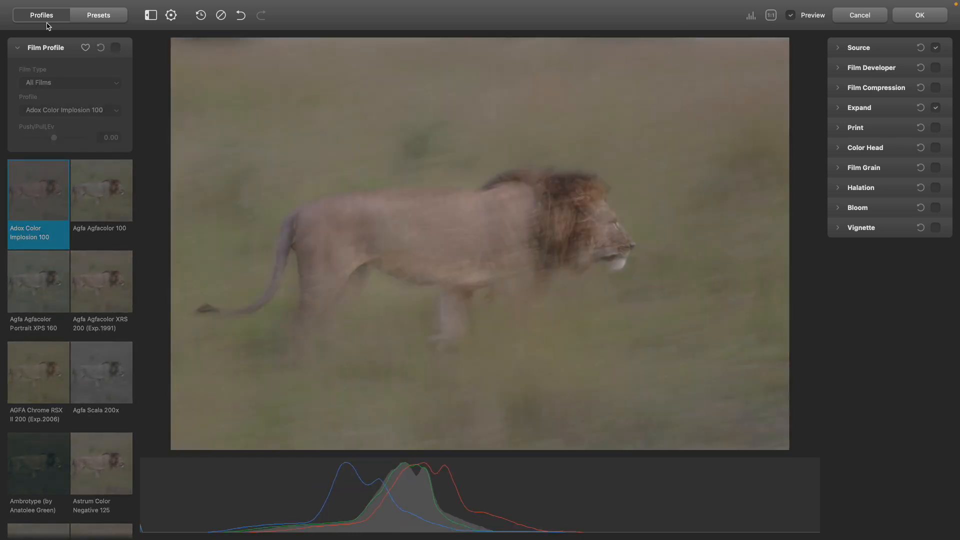
click(88, 21)
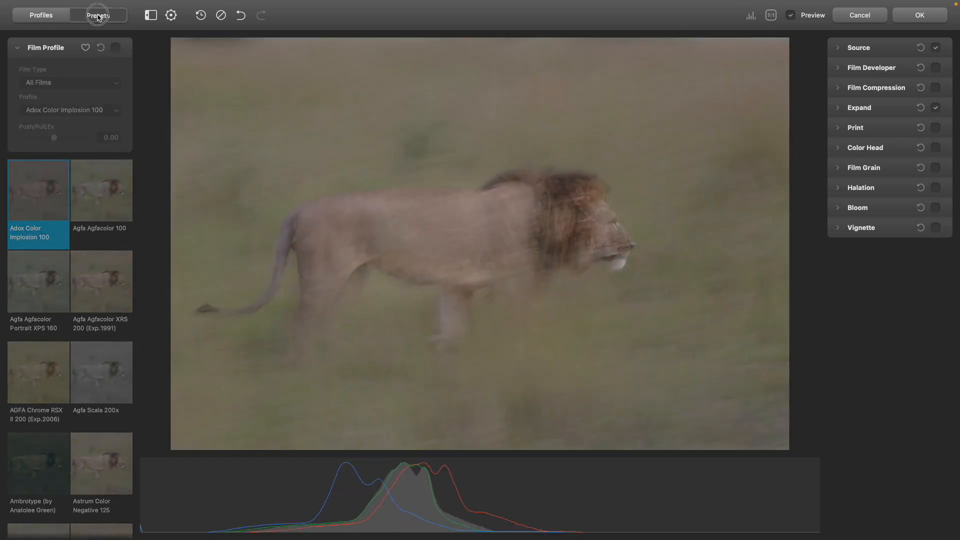
click(56, 72)
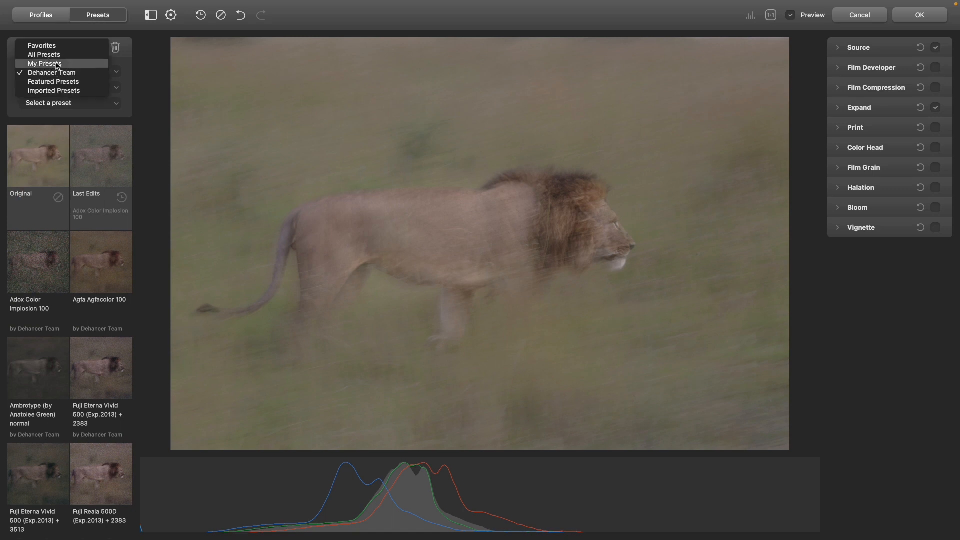
click(96, 110)
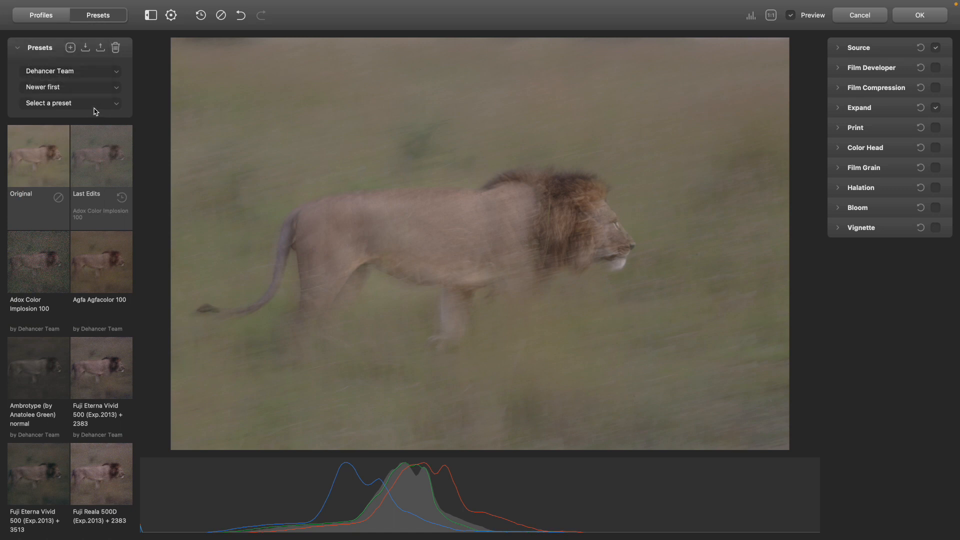
click(92, 104)
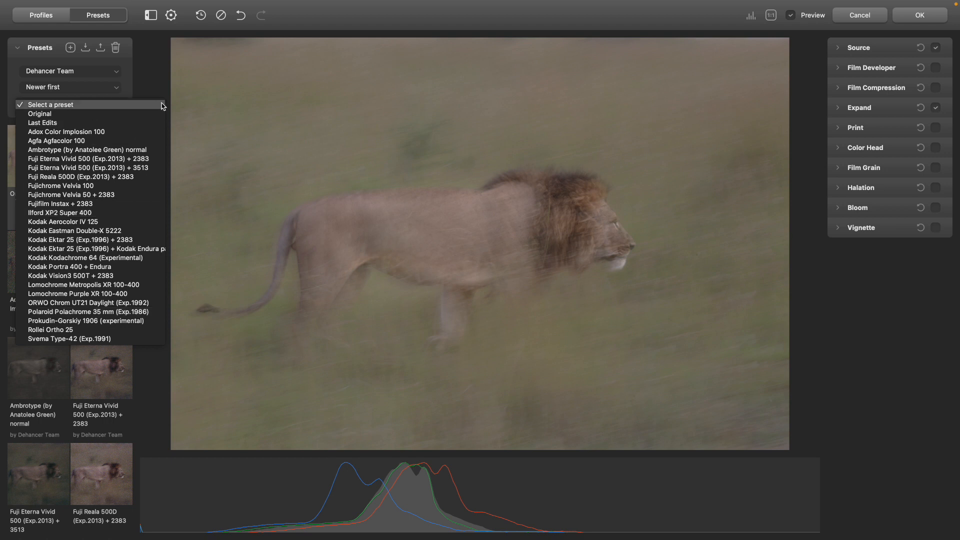
click(147, 92)
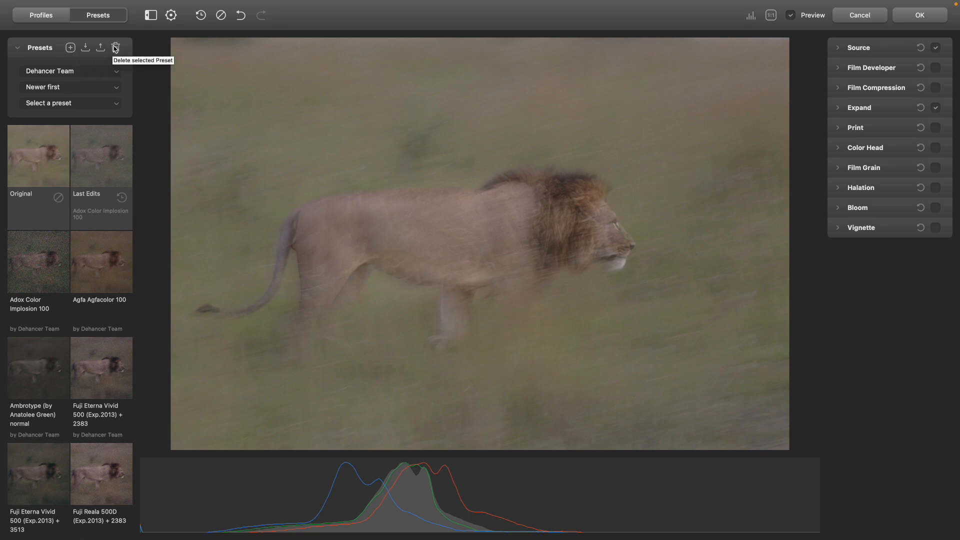
- Check the photo with the preset sidebar hidden, restore the sidebar, and review the plug-in's general settings
click(151, 16)
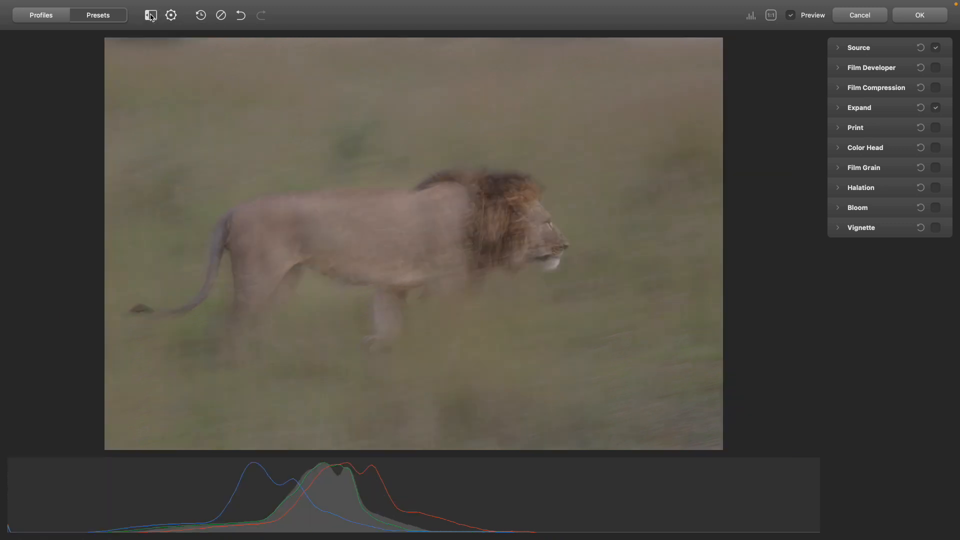
click(151, 15)
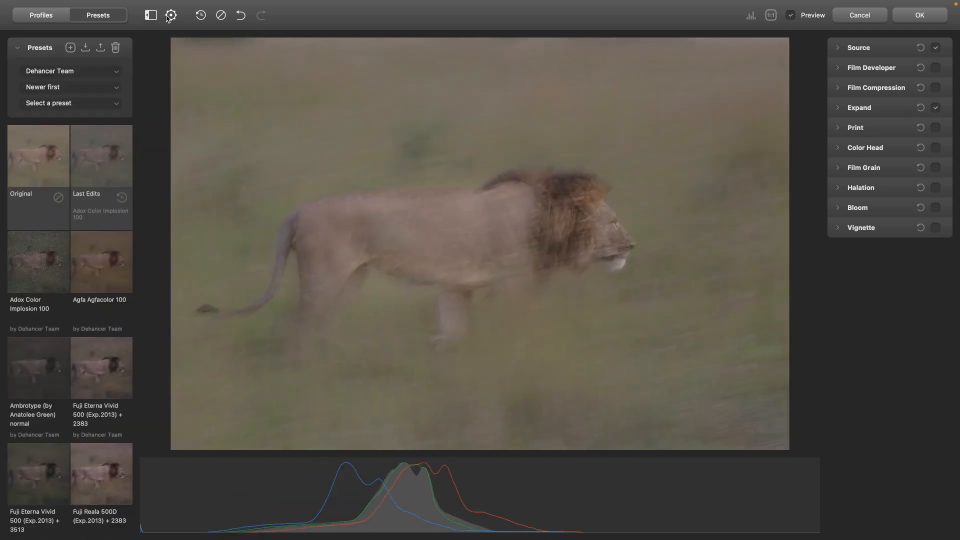
click(169, 17)
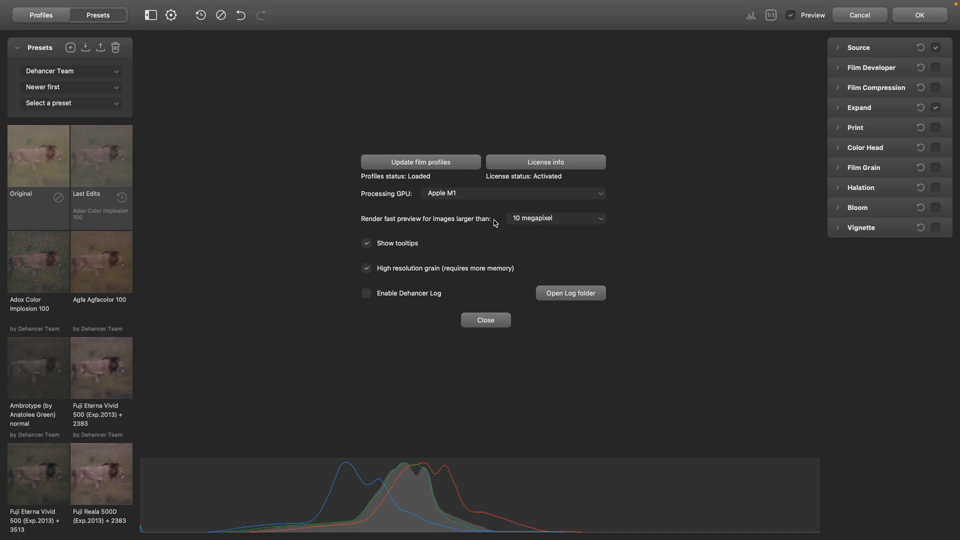
click(489, 320)
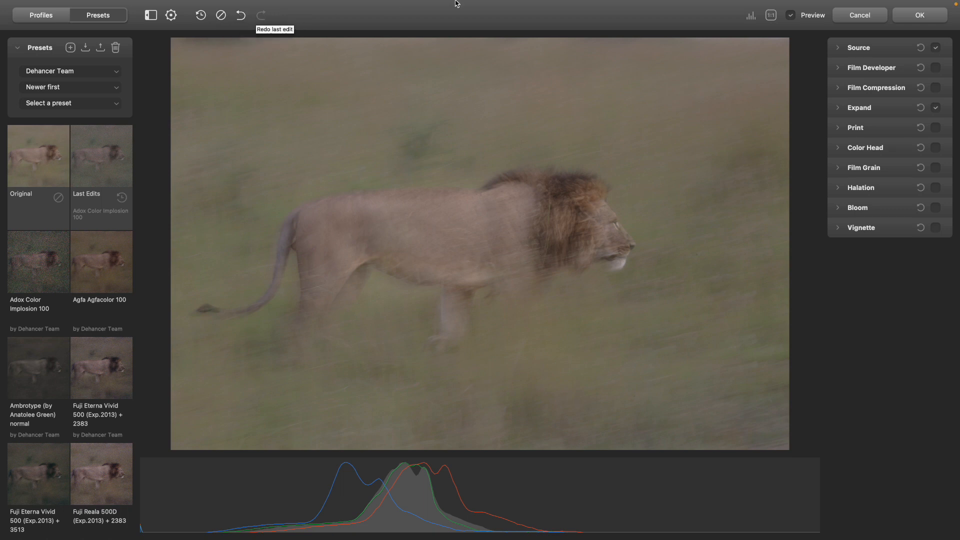
- Hide the histogram inspector to give the photo more room
click(750, 16)
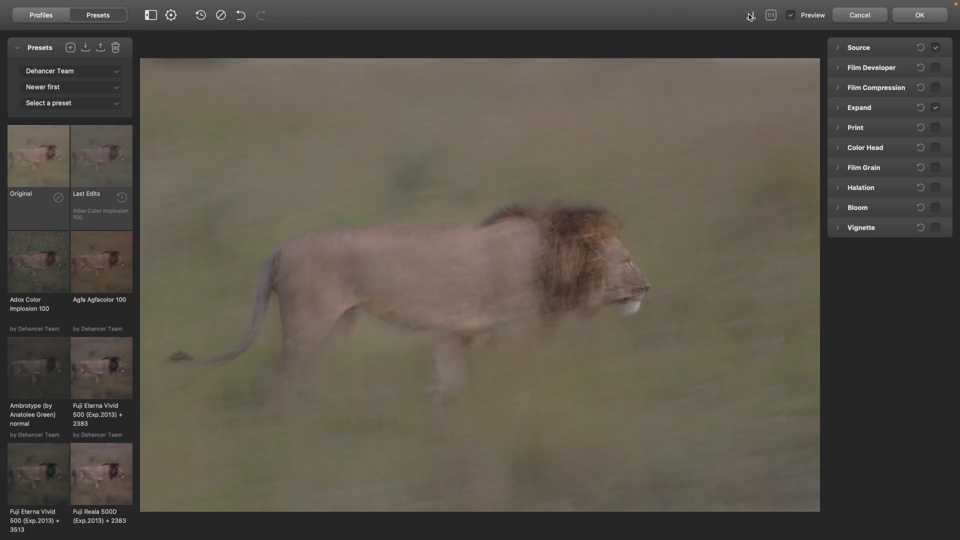
click(750, 15)
click(750, 15)
click(753, 17)
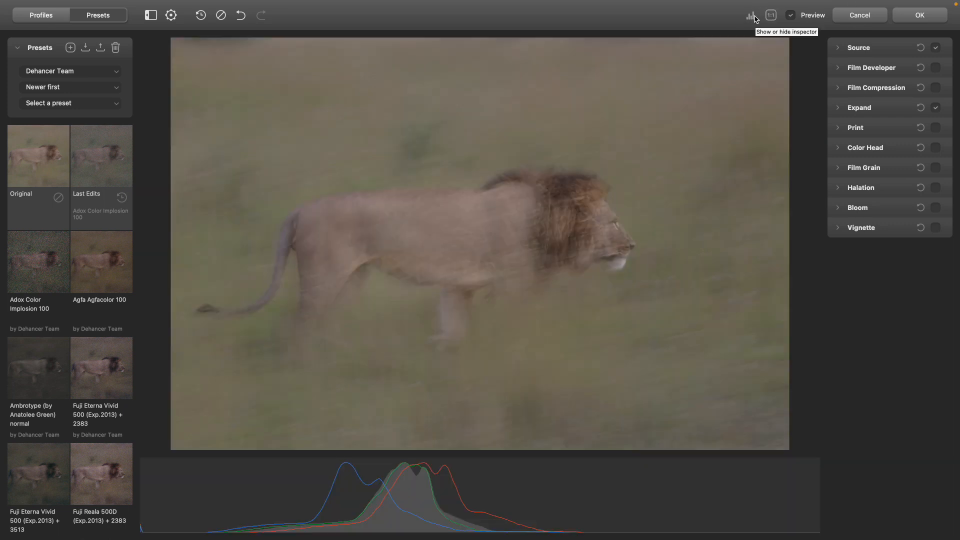
click(753, 17)
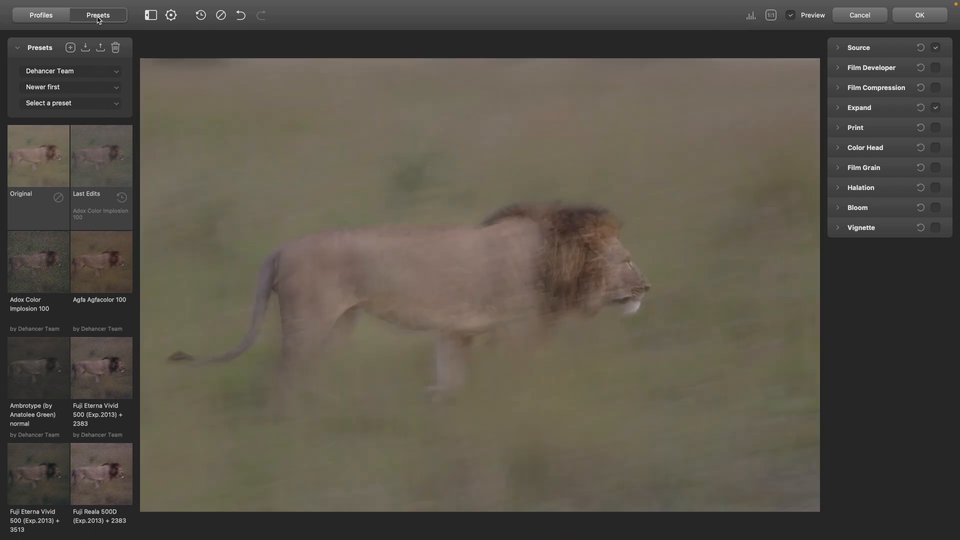
- Browse the Dehancer Team preset thumbnails through to the end of the list
scroll(63, 250, down, 5)
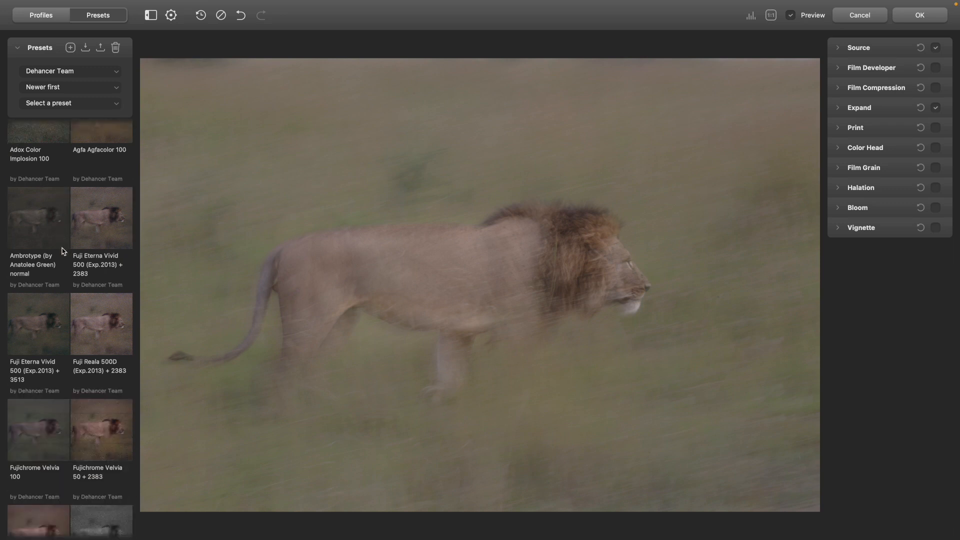
scroll(64, 250, down, 15)
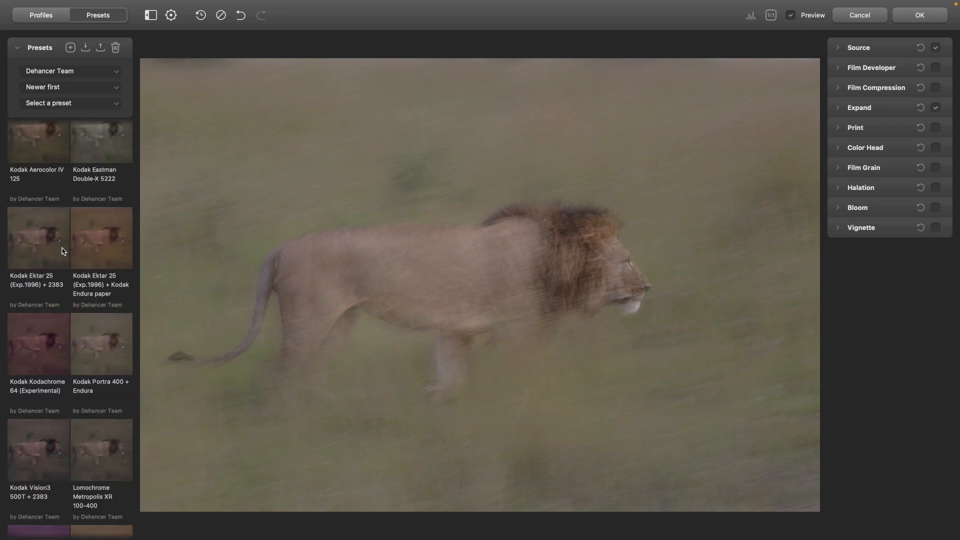
scroll(64, 250, down, 6)
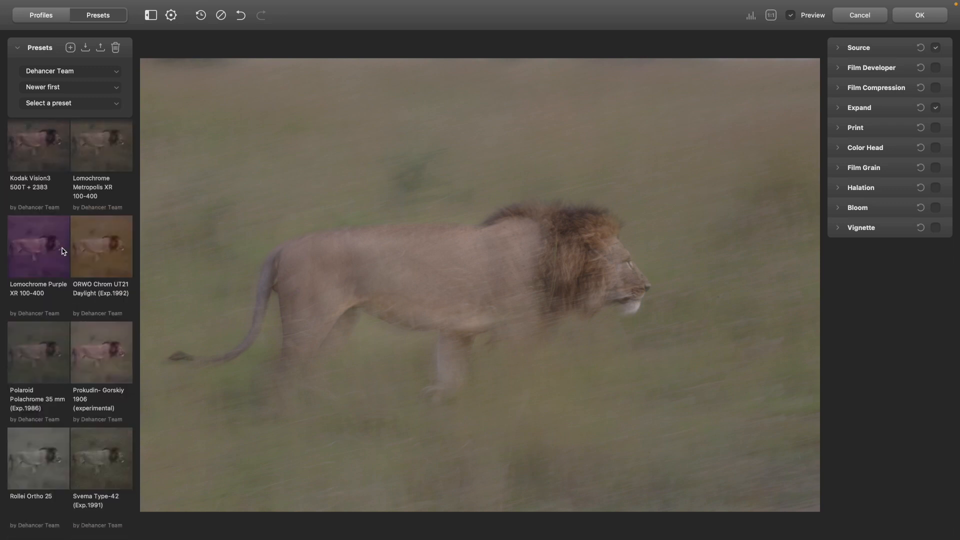
scroll(64, 251, up, 20)
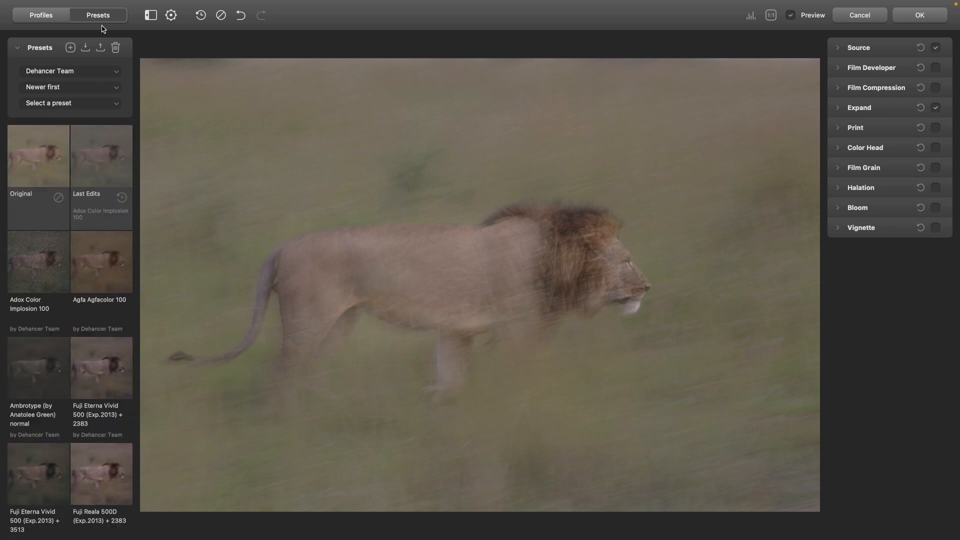
- Enable the film profile and apply Fujichrome Velvia 50 to the lion photo
click(40, 16)
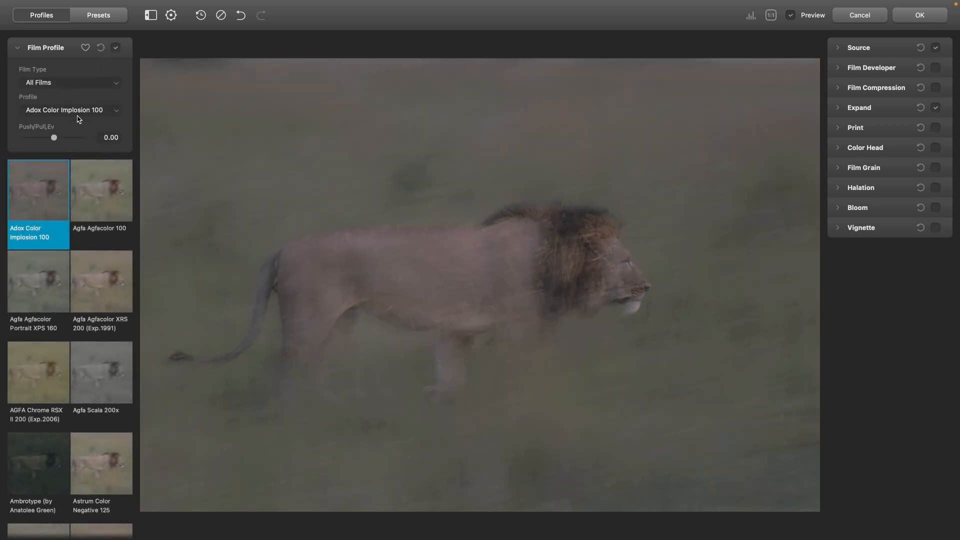
click(79, 111)
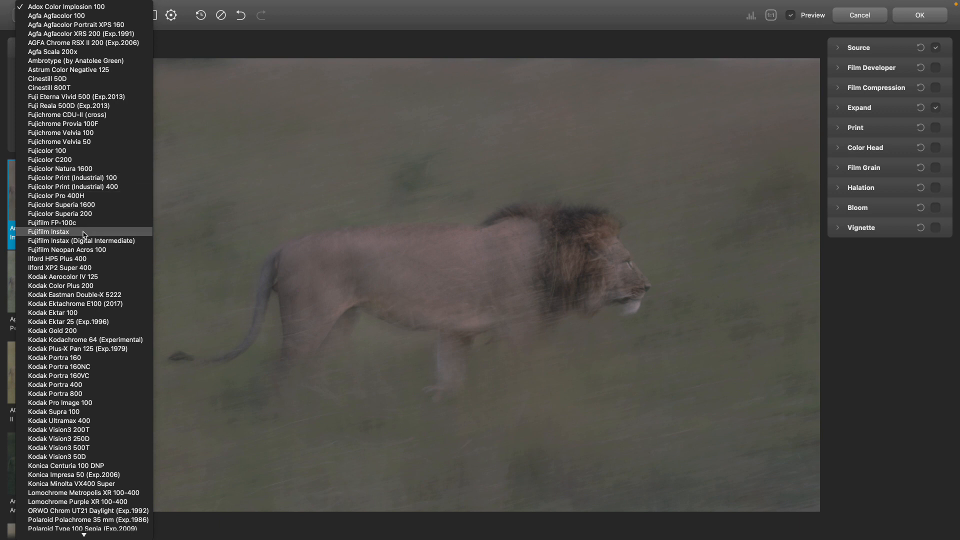
click(88, 144)
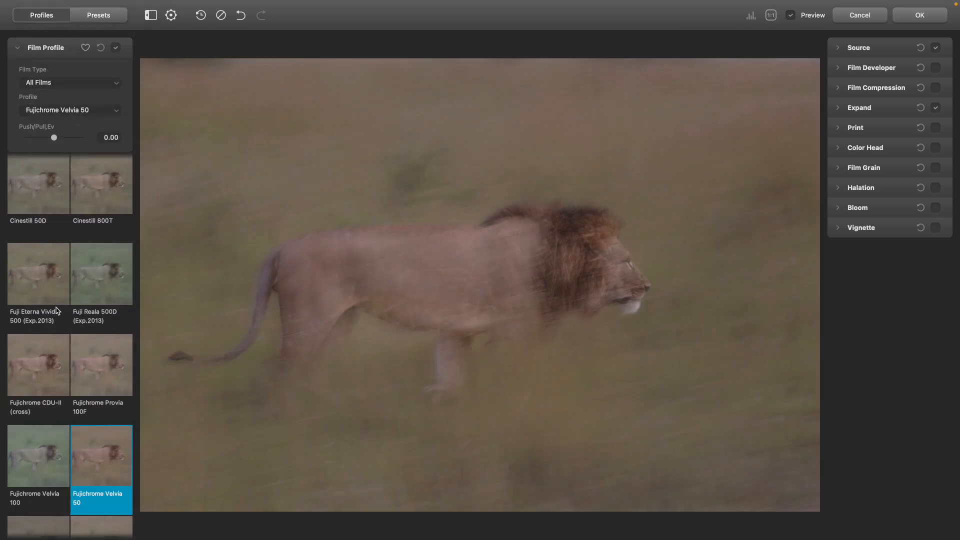
- Compare the Fujichrome Velvia 100 and Velvia 50 profiles on the photo and apply Fujichrome Velvia 100
scroll(71, 314, down, 2)
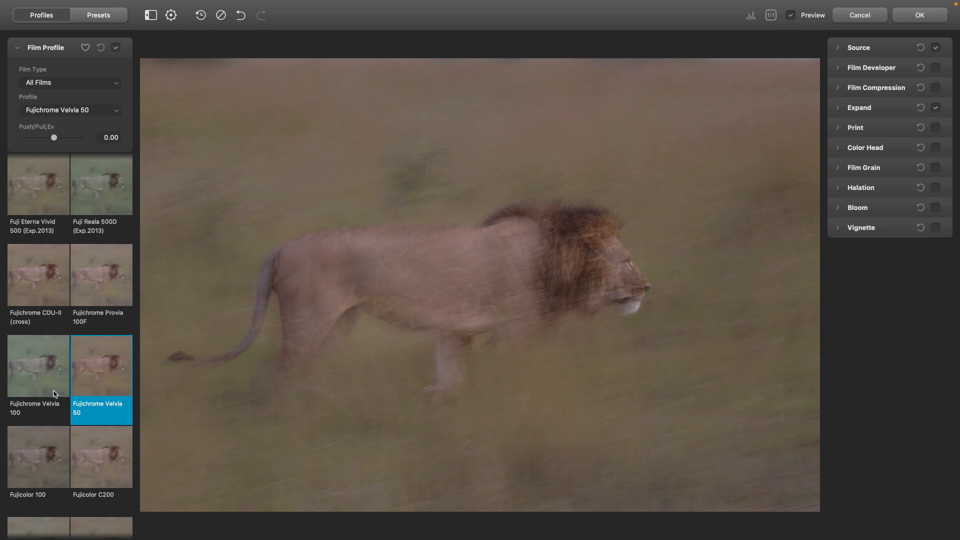
click(39, 374)
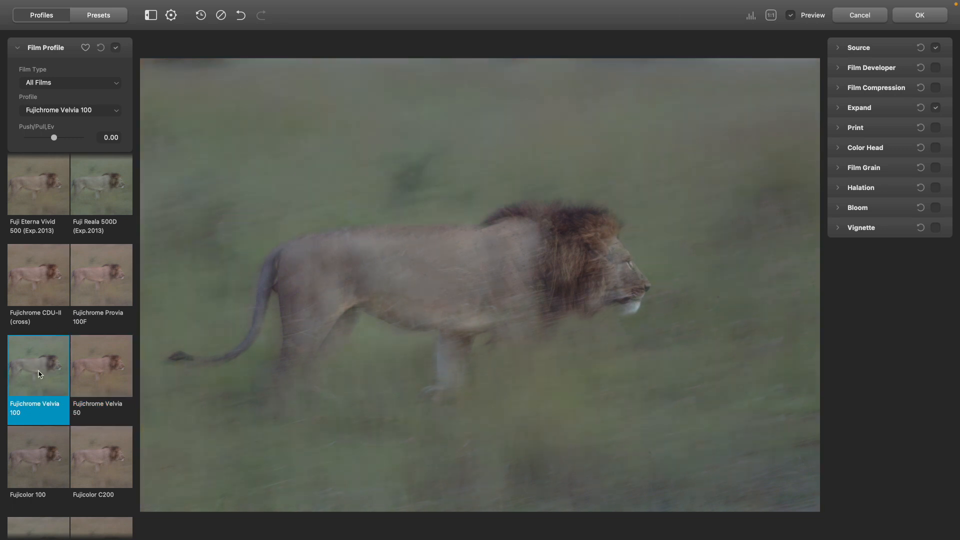
click(99, 378)
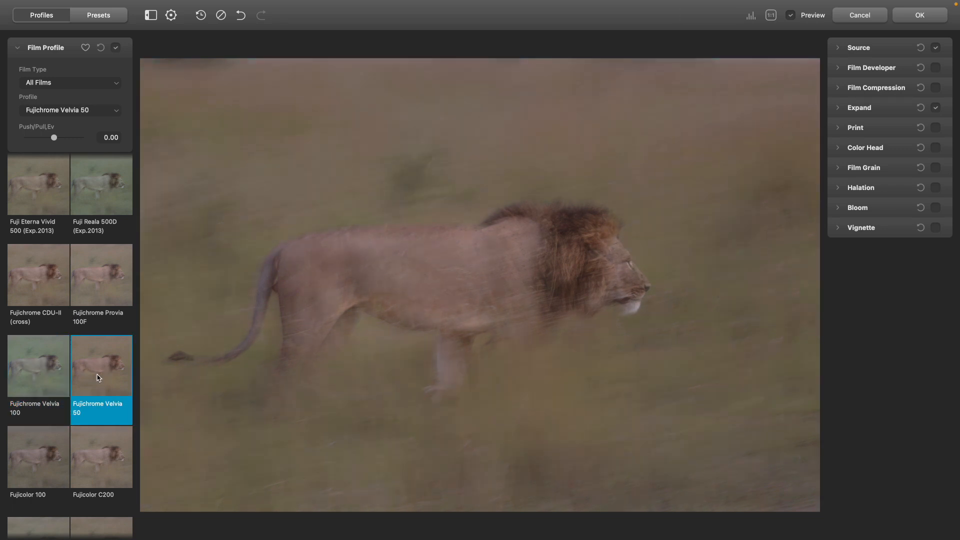
click(51, 381)
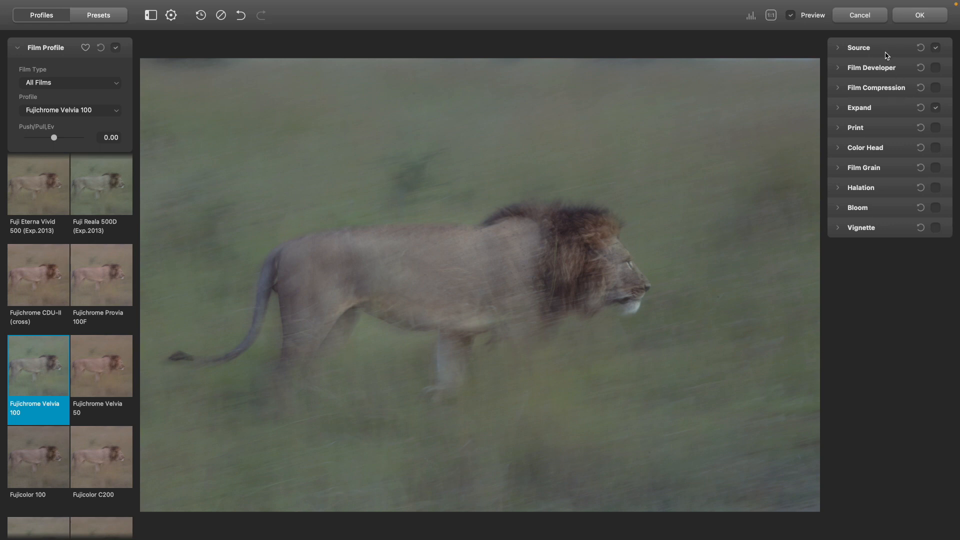
- Set the source's Exposure Compensation to about 0.35 and collapse its settings
click(840, 49)
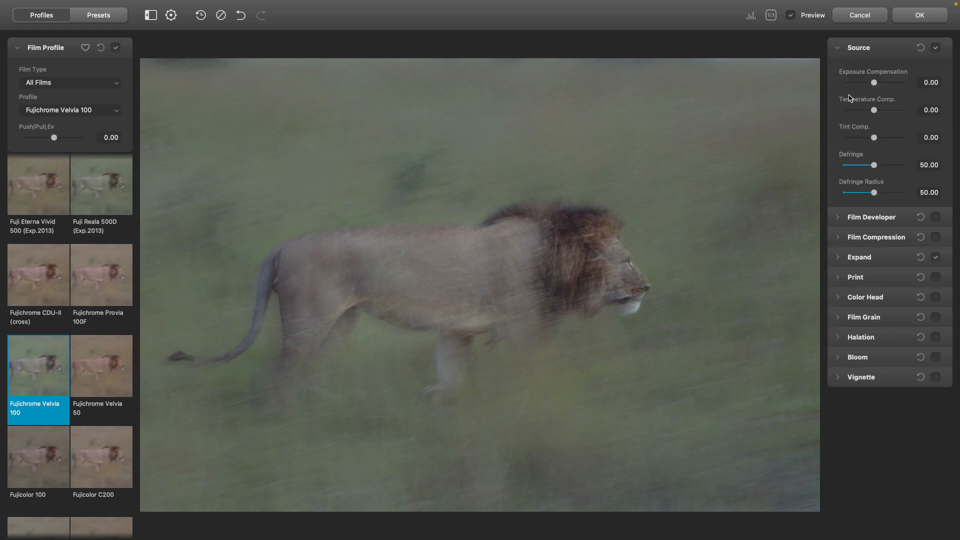
drag(874, 87, 877, 84)
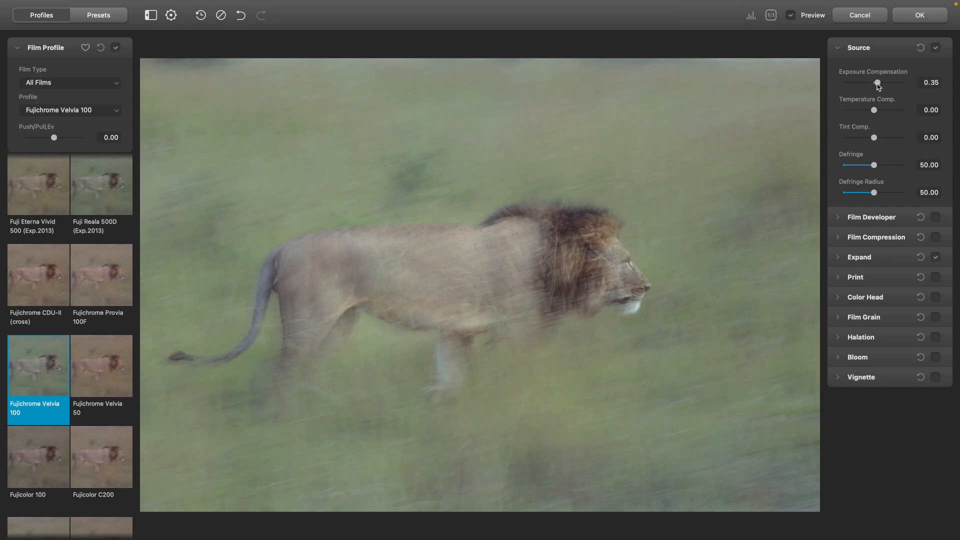
click(840, 49)
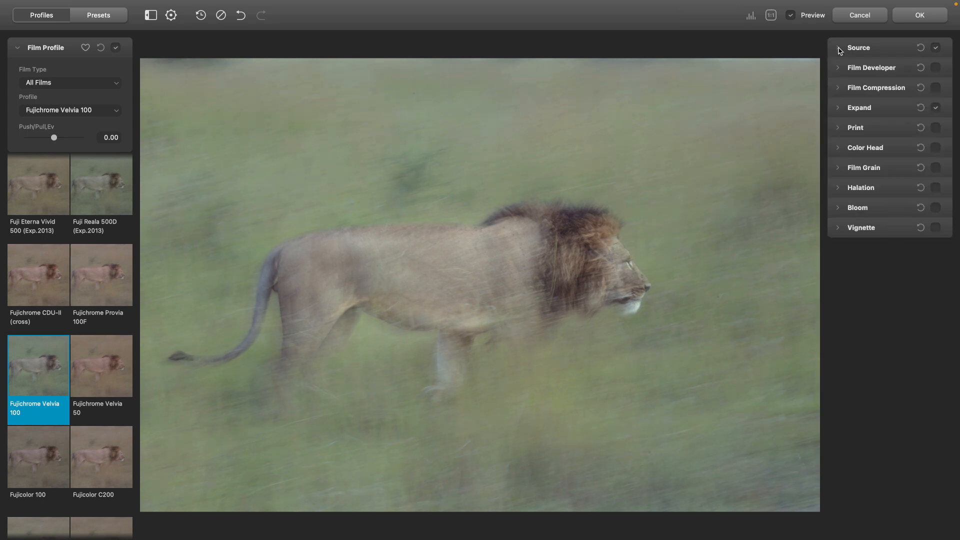
- Enable Film Developer and raise its Contrast Boost to about 30.78
click(841, 68)
click(935, 68)
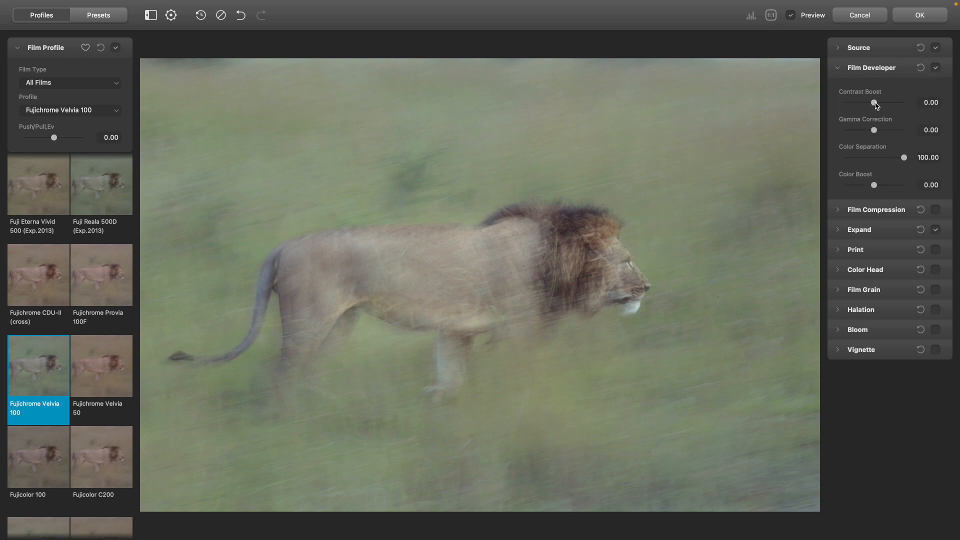
drag(875, 105, 883, 106)
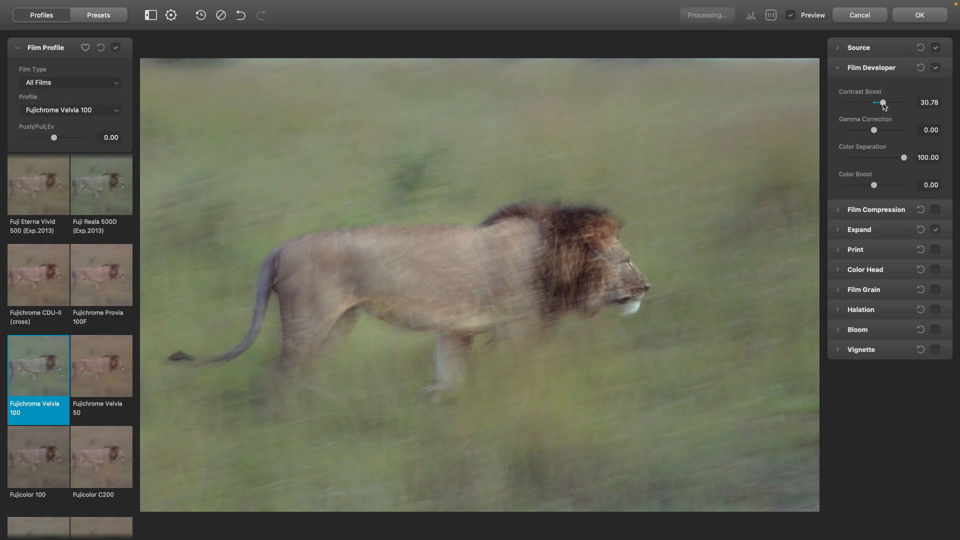
click(839, 71)
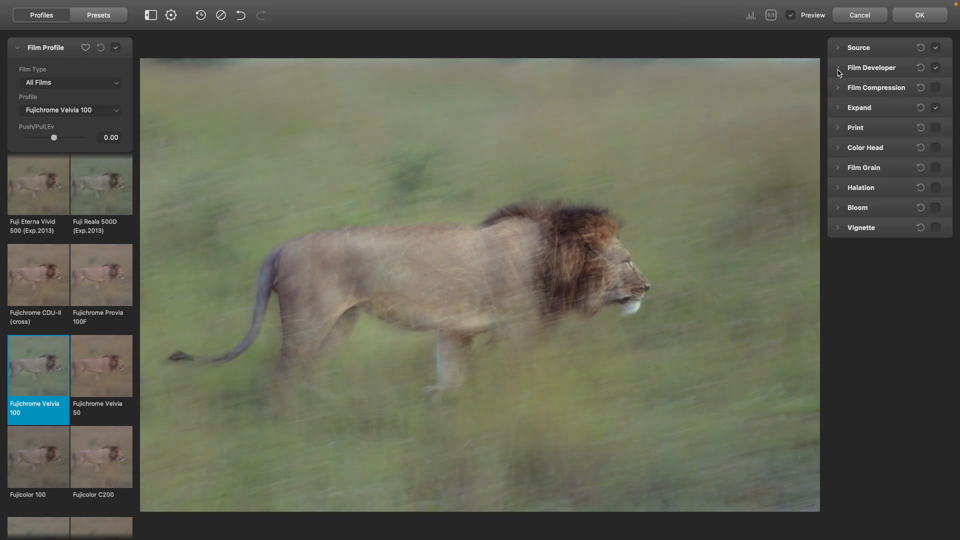
- Try Film Compression on the photo and turn off the Expand tool
click(934, 88)
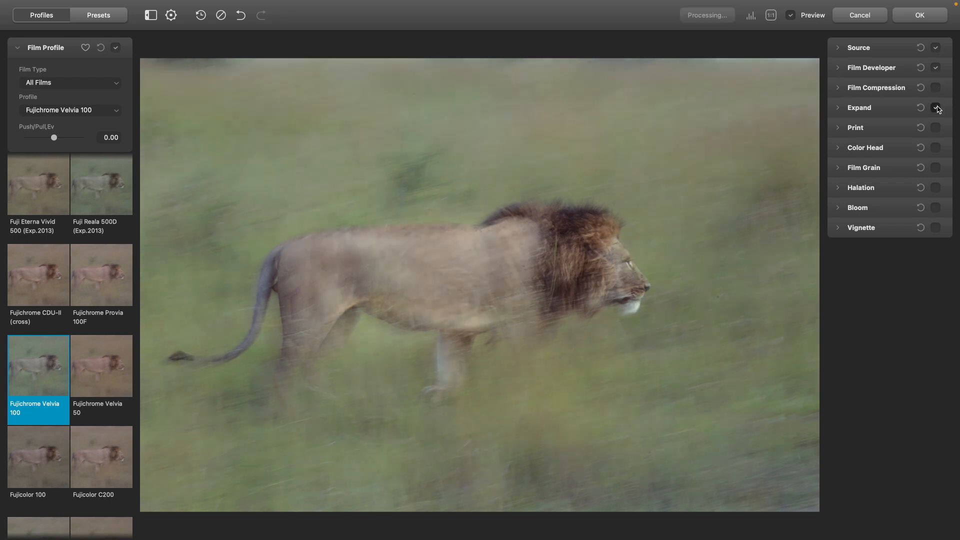
click(936, 107)
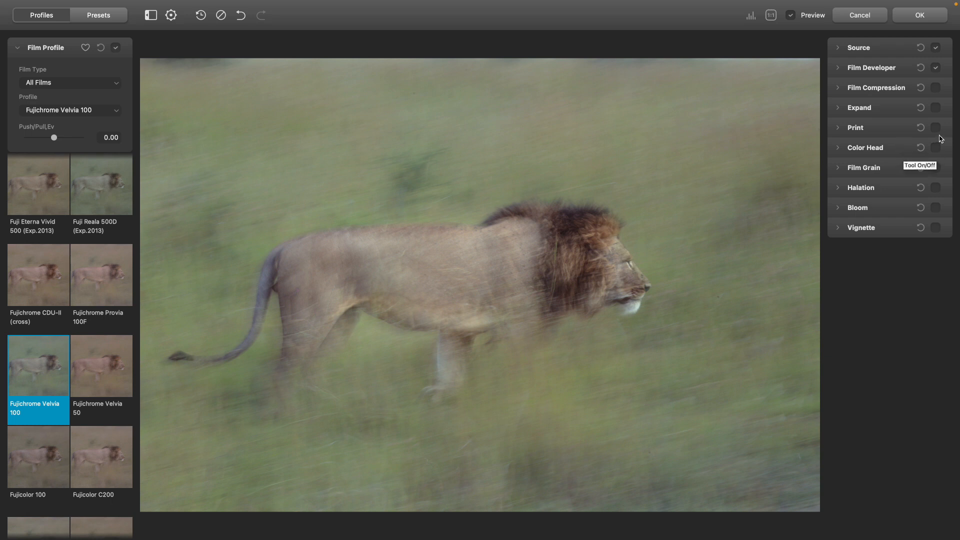
- Try the Kodak 2383, Fujifilm 3513 and Kodak Endura Glossy Paper print profiles, turn Print off and collapse its settings
click(839, 128)
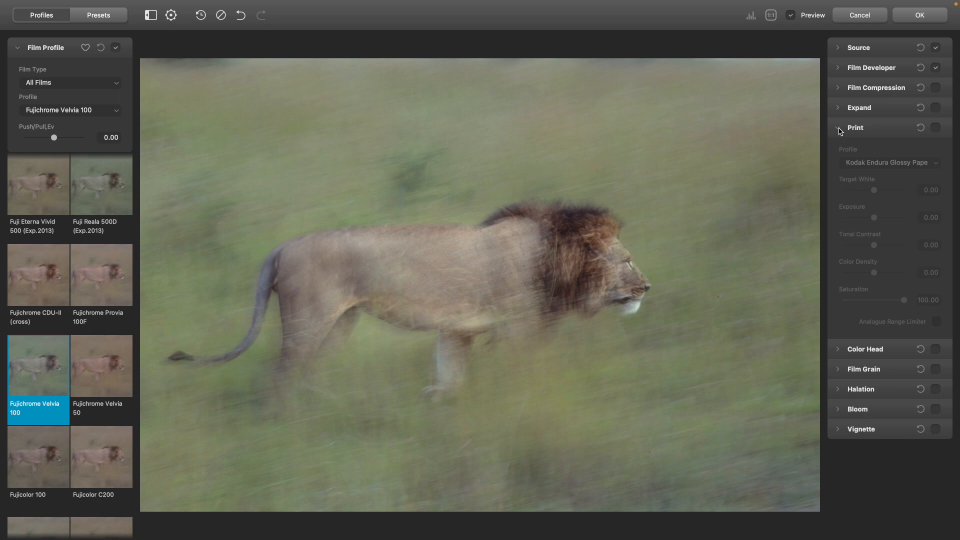
click(936, 128)
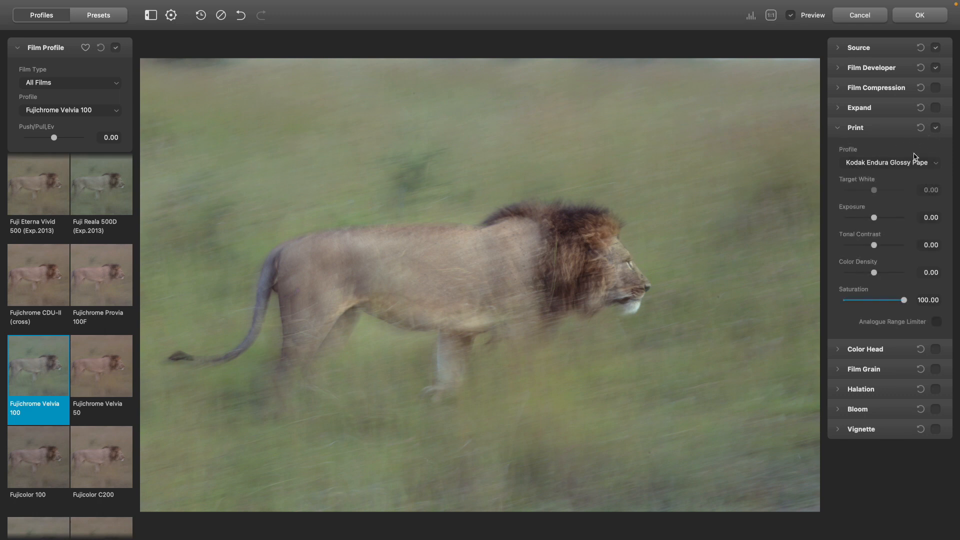
click(914, 156)
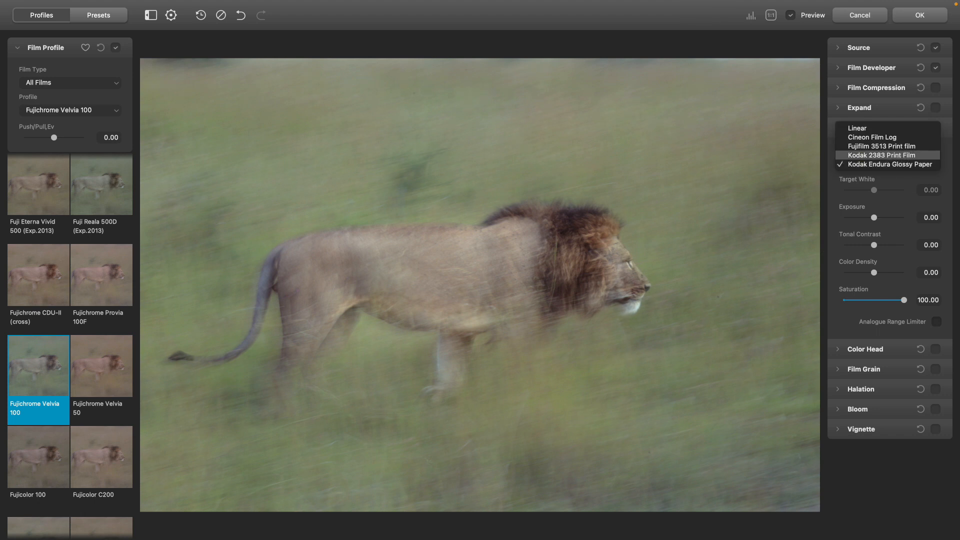
click(895, 155)
click(895, 161)
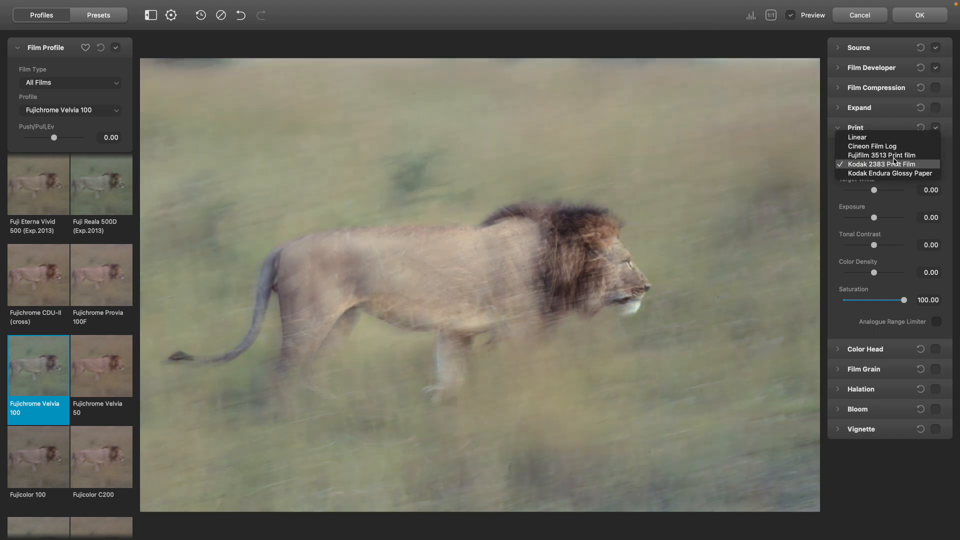
click(894, 156)
click(895, 168)
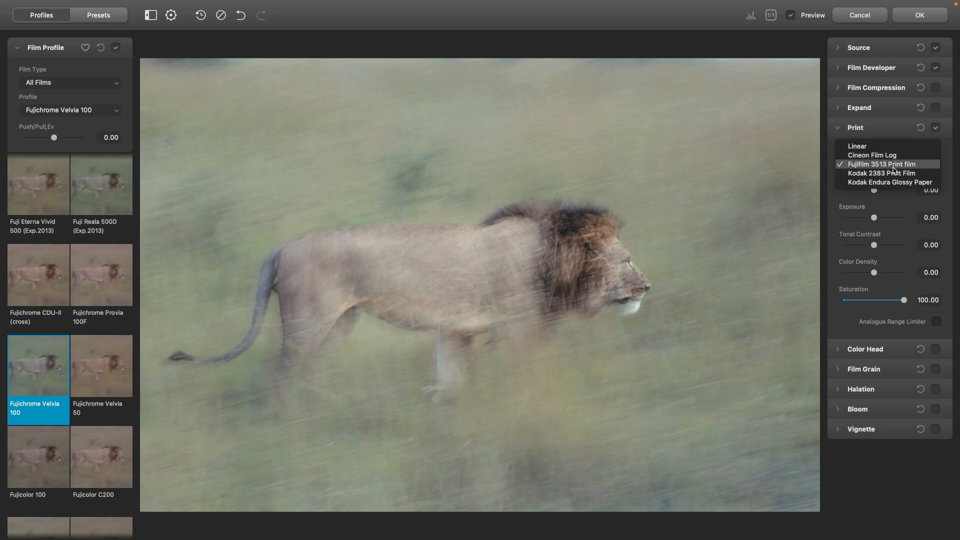
click(895, 183)
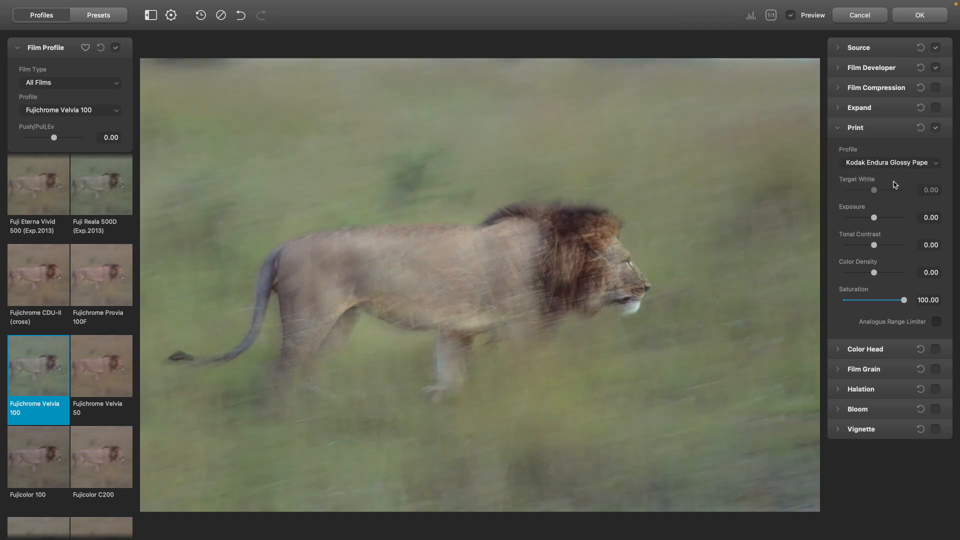
click(936, 128)
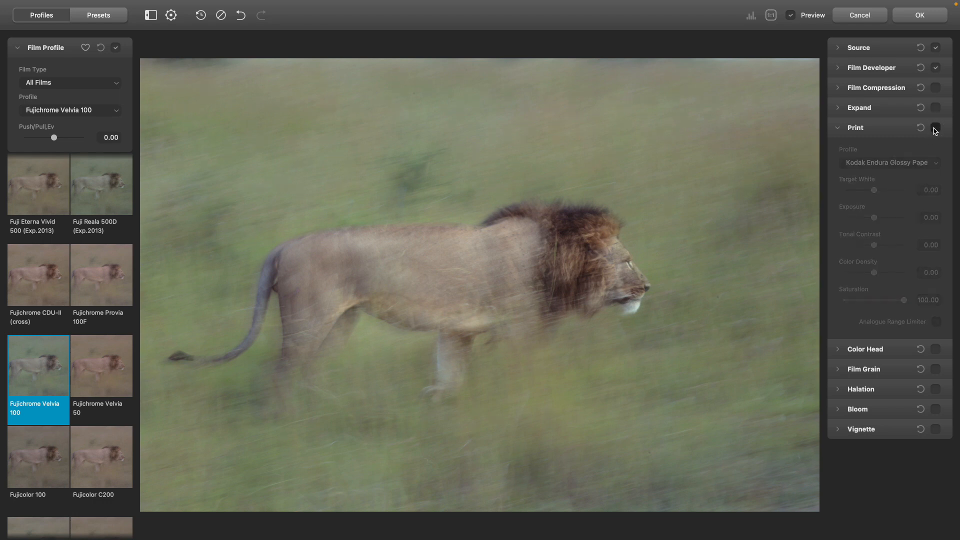
click(839, 132)
- Look through the Color Head and Vignette settings and enable Vignette on the photo
click(839, 148)
click(840, 149)
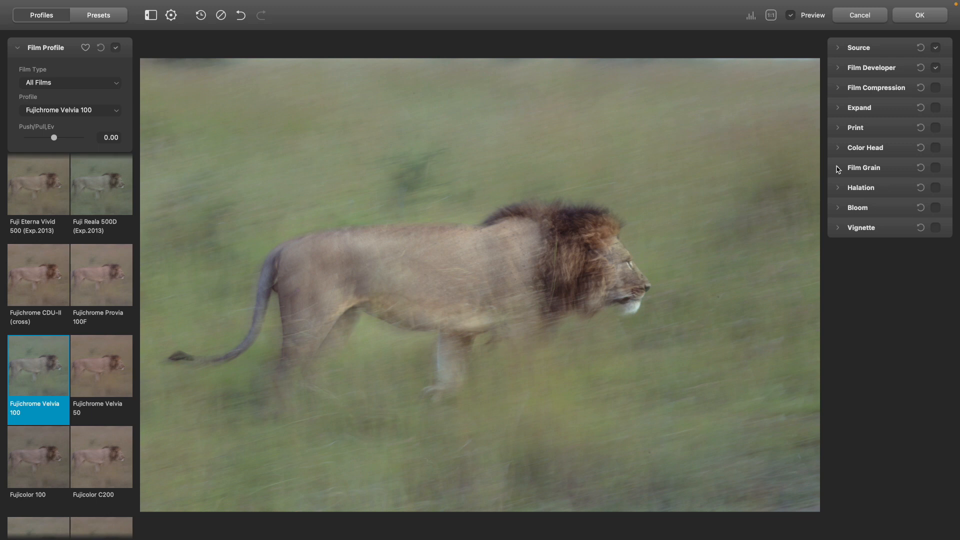
click(840, 227)
click(840, 228)
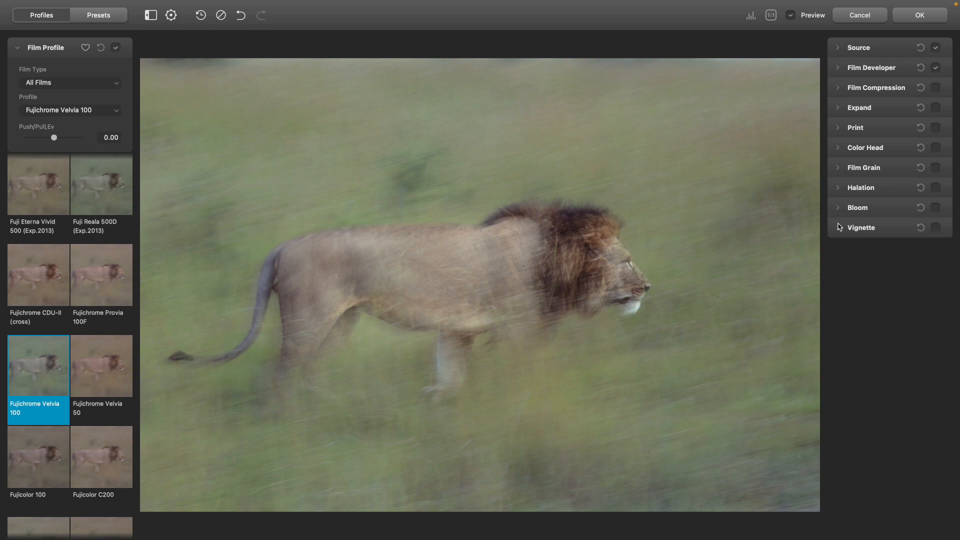
click(935, 228)
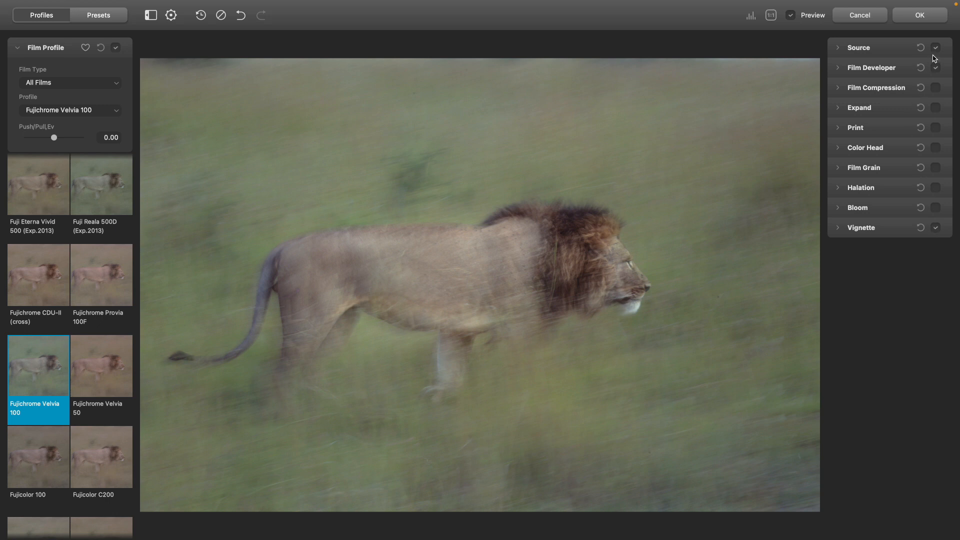
- Set the film profile's Push/Pull to about -0.24 EV and the source's Exposure Compensation to about 0.77
click(838, 48)
drag(880, 86, 880, 85)
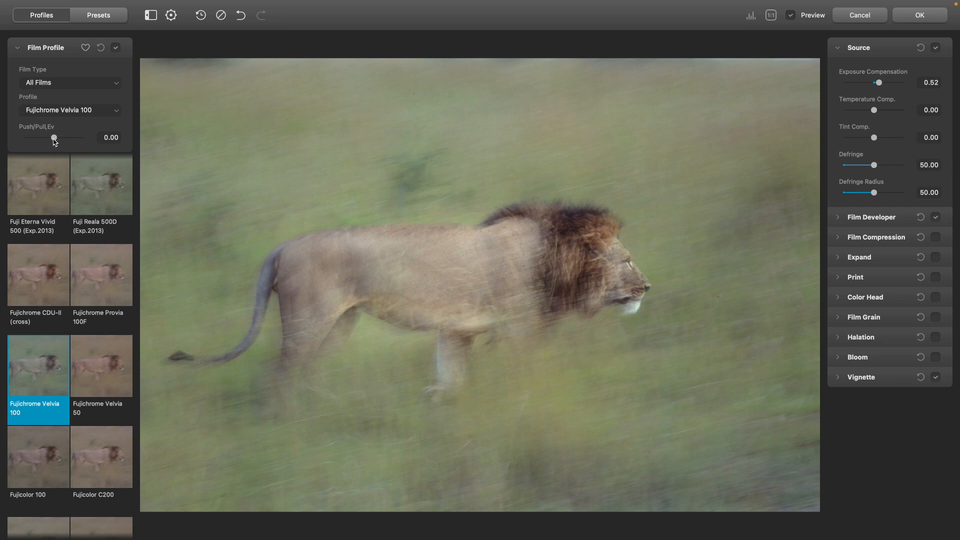
mouse_move(54, 141)
mouse_down()
mouse_move(43, 140)
mouse_move(67, 141)
mouse_move(51, 144)
mouse_up()
drag(879, 83, 883, 85)
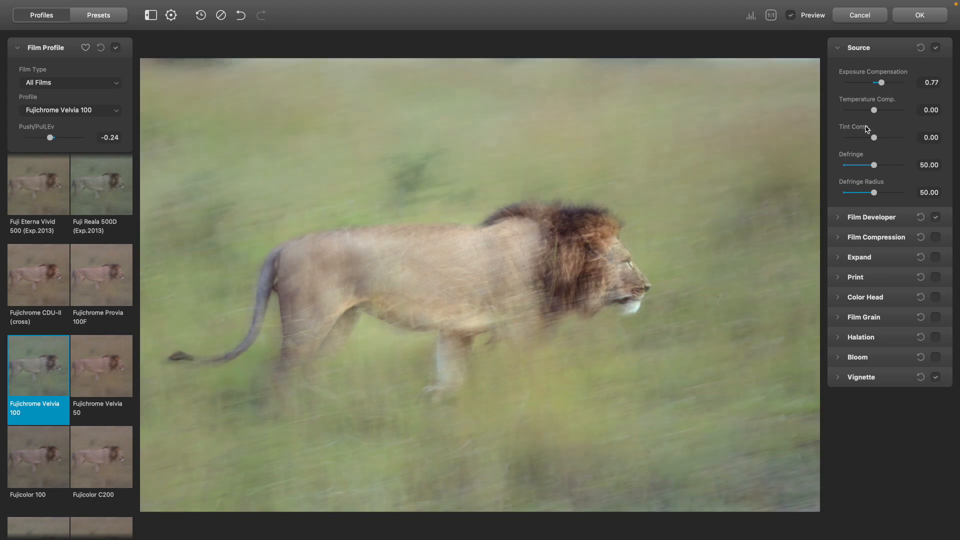
- Raise Film Developer's Contrast Boost to about 39.93, collapse the open settings and compare the photo with and without the effects
click(838, 217)
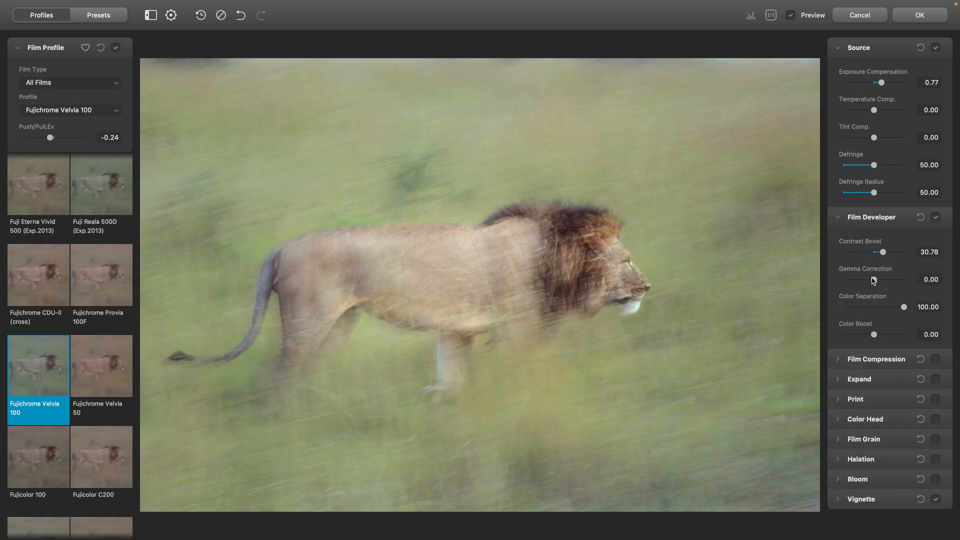
drag(884, 254, 888, 256)
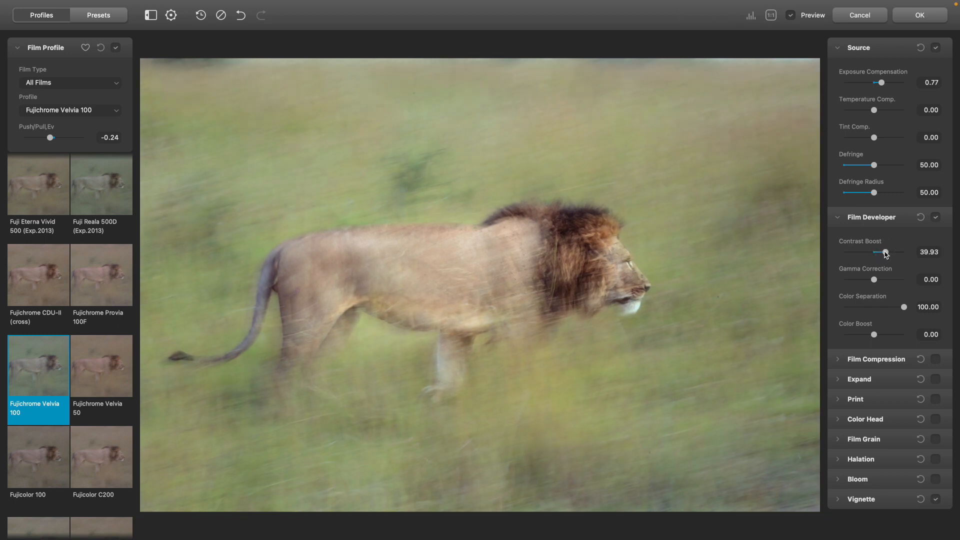
click(841, 49)
click(841, 68)
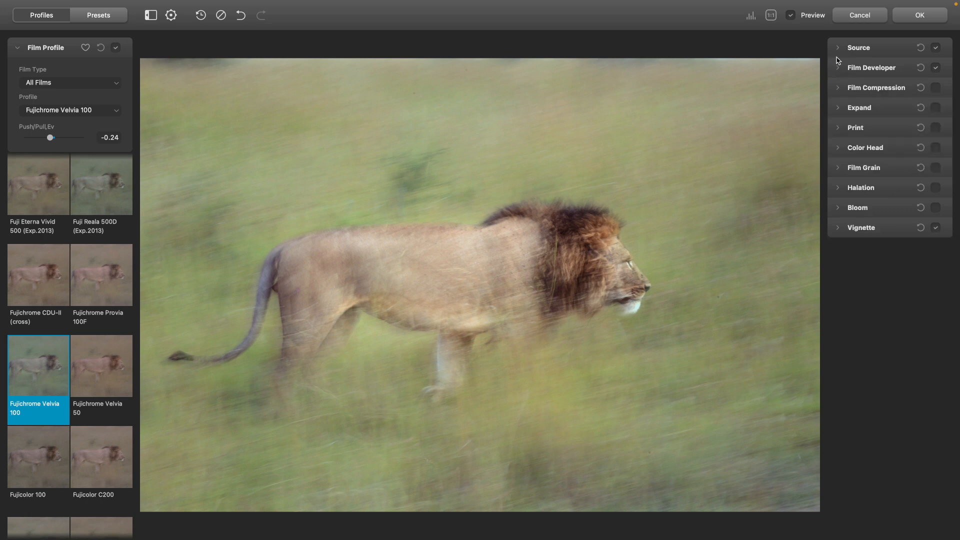
click(792, 16)
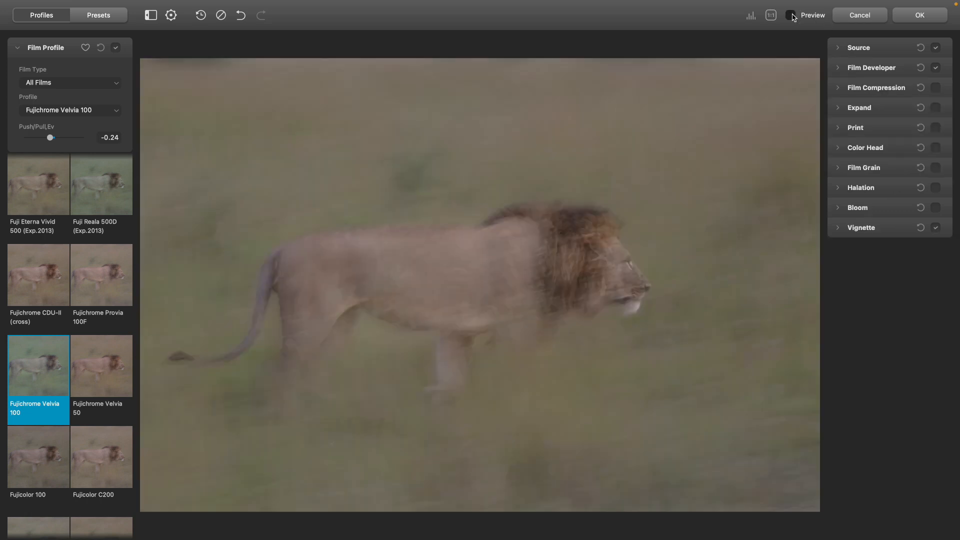
click(792, 16)
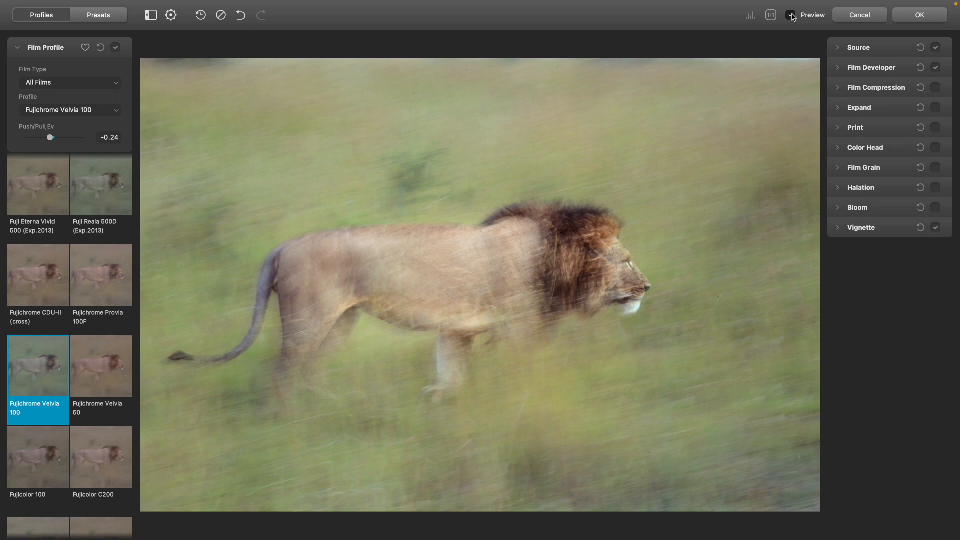
- Save the current look as a preset named Fujichrome Velvia 100 Green Lion and apply the edits to the photo
mouse_move(170, 14)
click(104, 19)
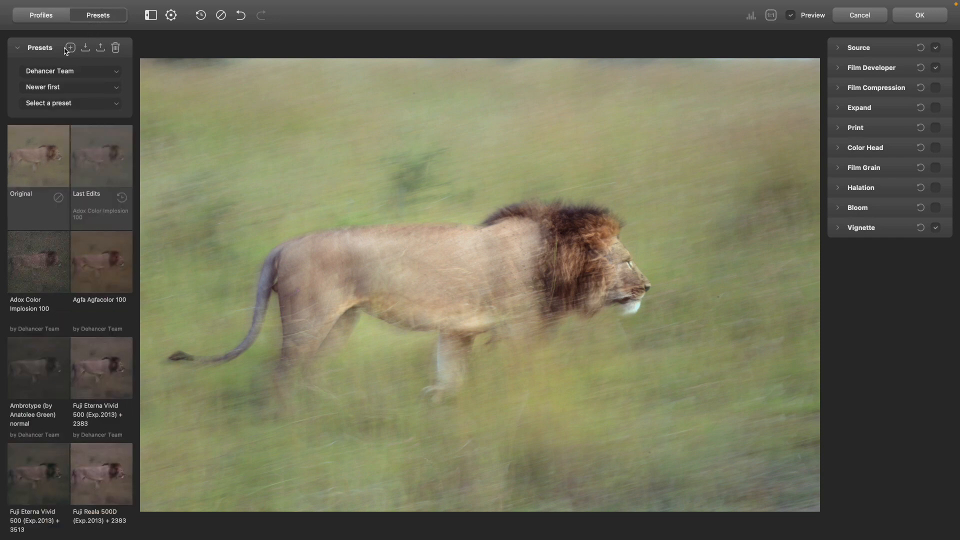
click(70, 47)
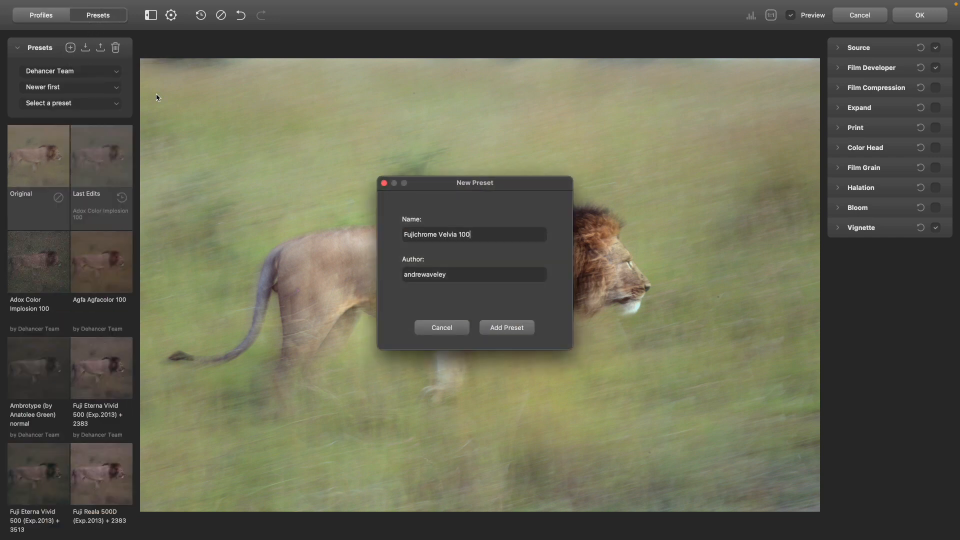
text(Lion)
text(Green)
click(508, 330)
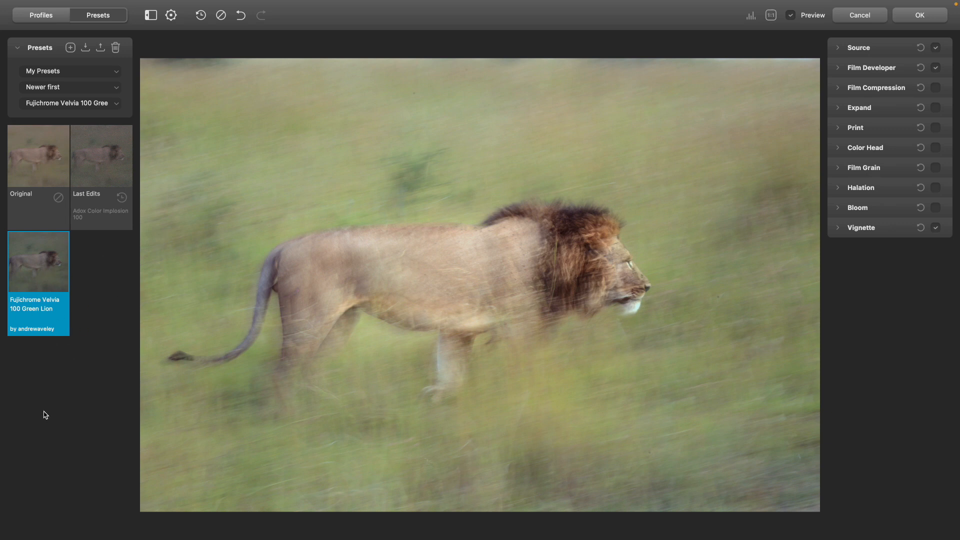
mouse_move(940, 4)
click(921, 15)
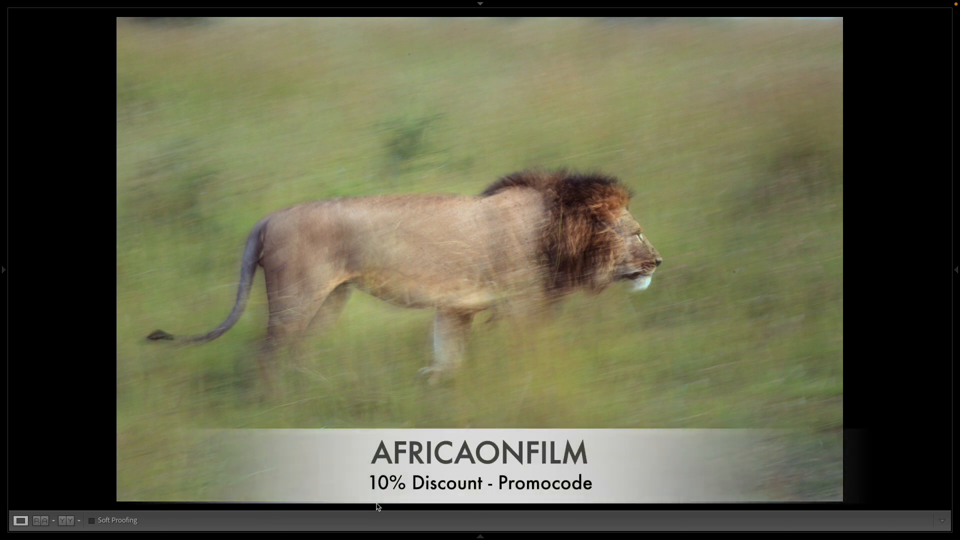
- Compare the film-look version of the lion photo in Lightroom with the flat original and the more saturated edit
mouse_move(476, 536)
key(backslash)
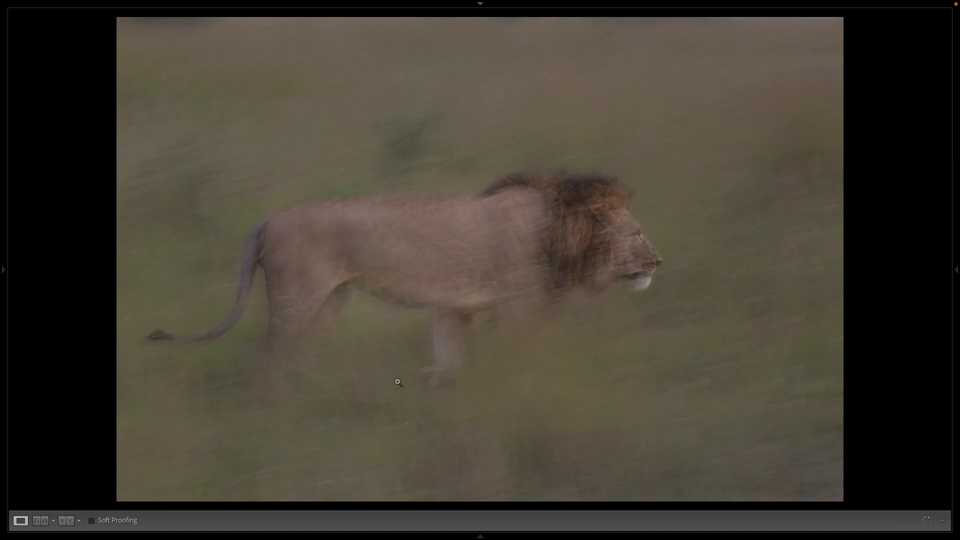
key(backslash)
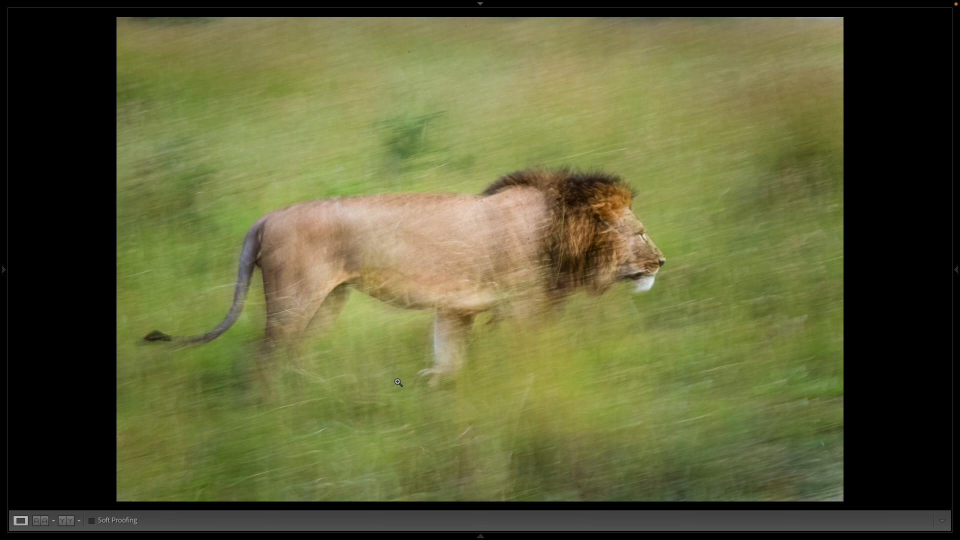
key(backslash)
key(backslash)
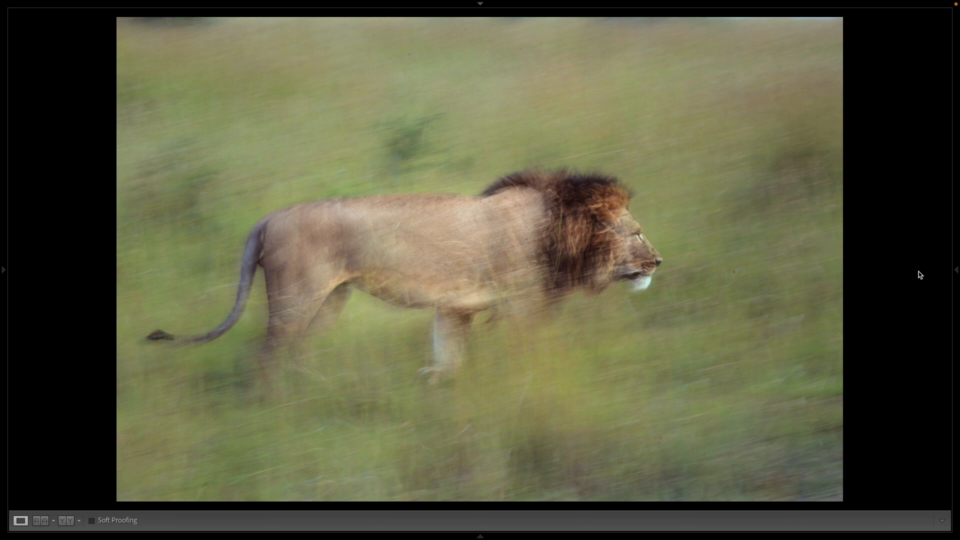
- Set the film-look photo's Dehaze to +20 and Whites to +24, and hide the adjustment controls
click(956, 270)
click(873, 289)
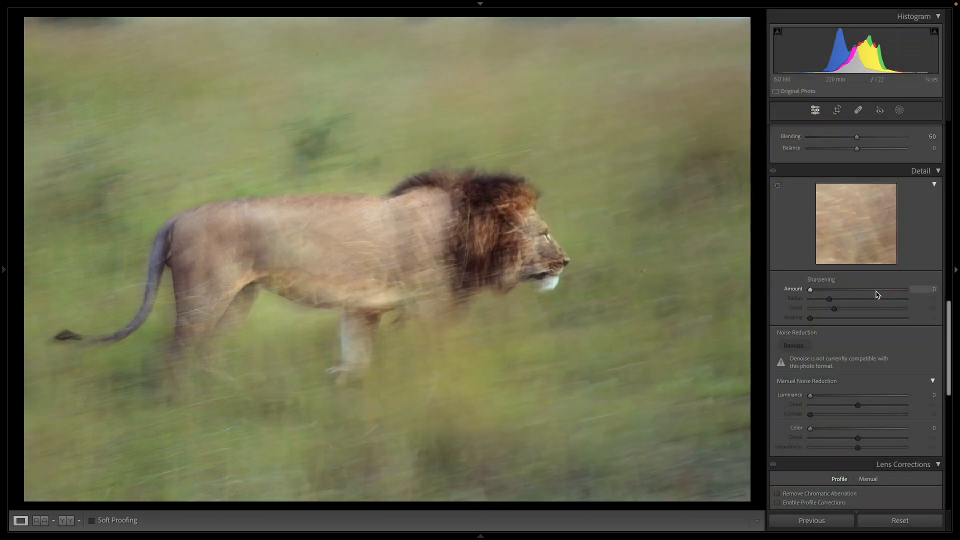
drag(831, 298, 839, 322)
scroll(839, 317, up, 15)
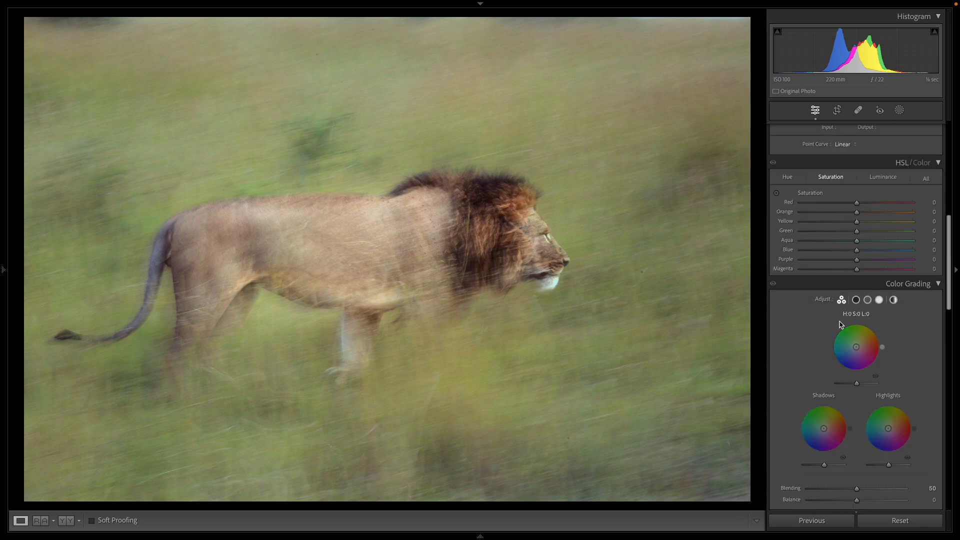
drag(859, 320, 870, 322)
drag(858, 268, 871, 271)
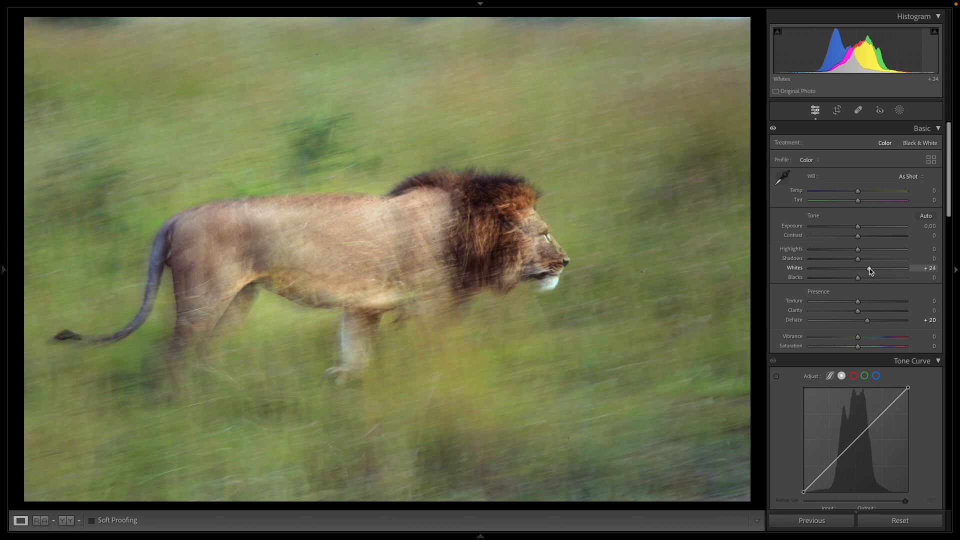
click(956, 271)
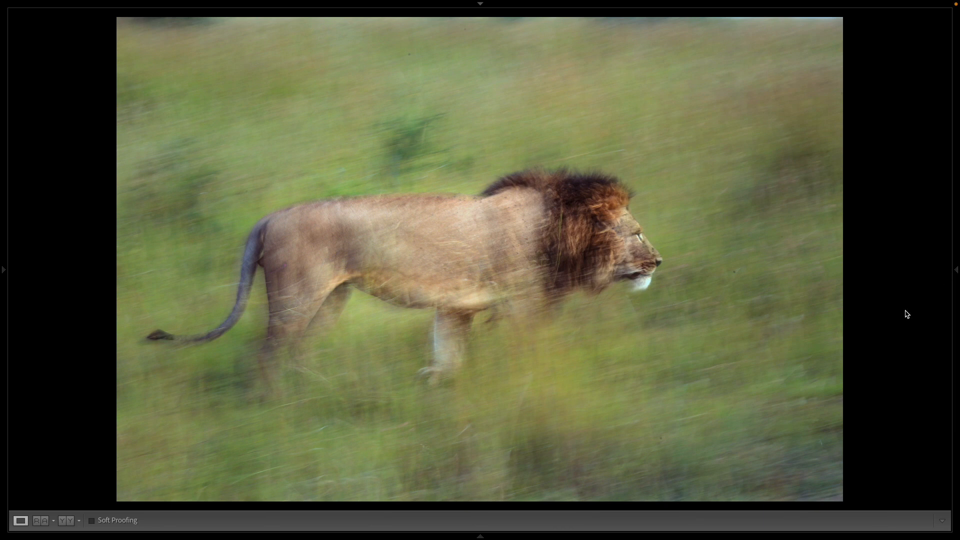